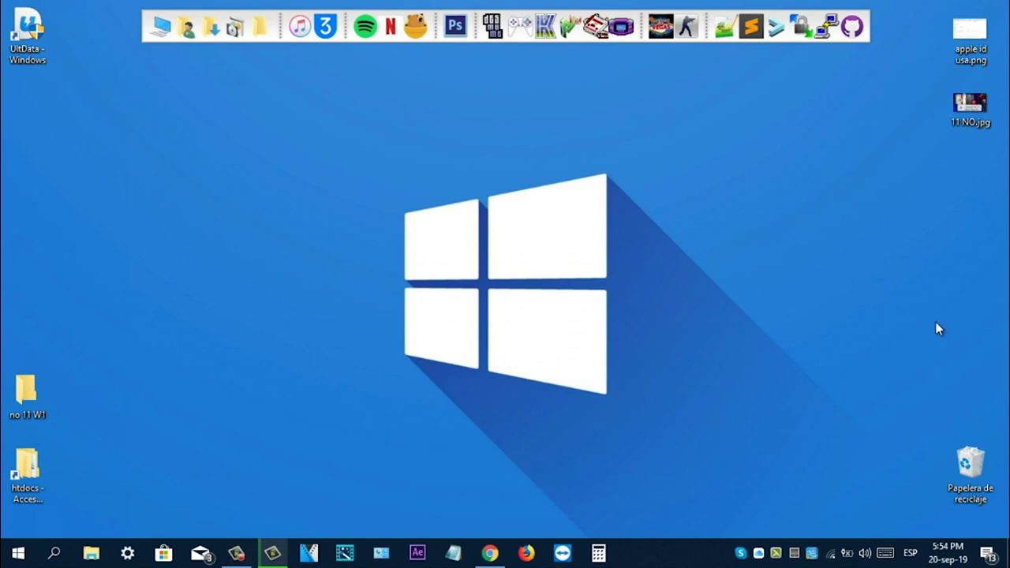
Open the Recycle Bin and restore "2. how to recover deleted files from PC.mp4" and "3. how to recover deleted photos from PC.mp4".
double_click(967, 474)
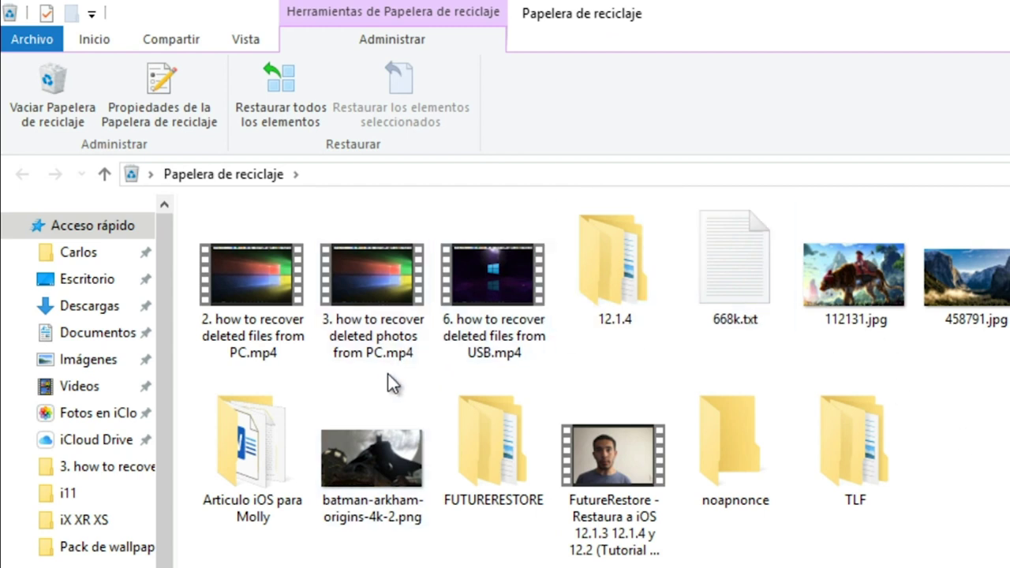
left_click_drag(391, 374, 254, 274)
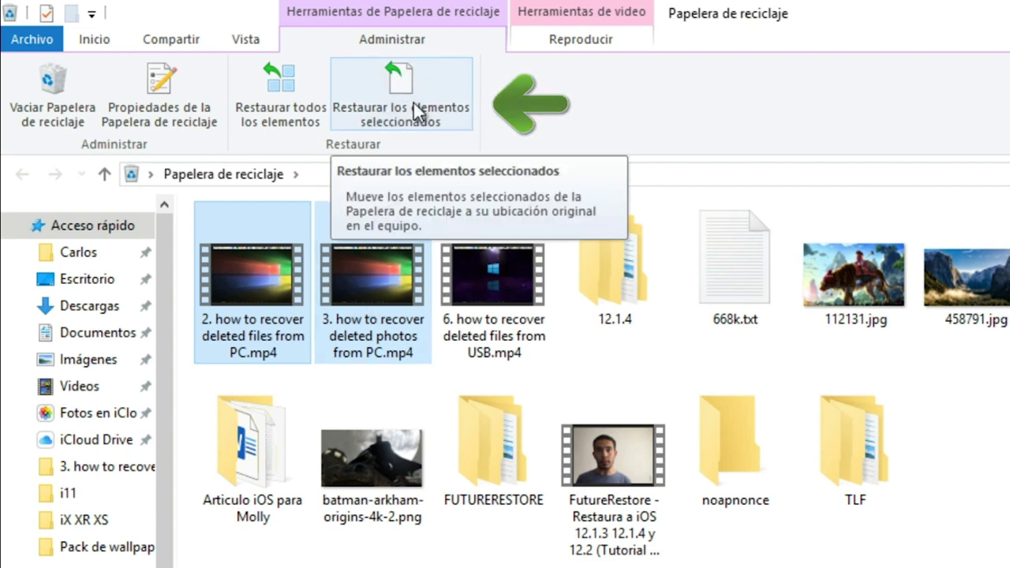
right_click(367, 264)
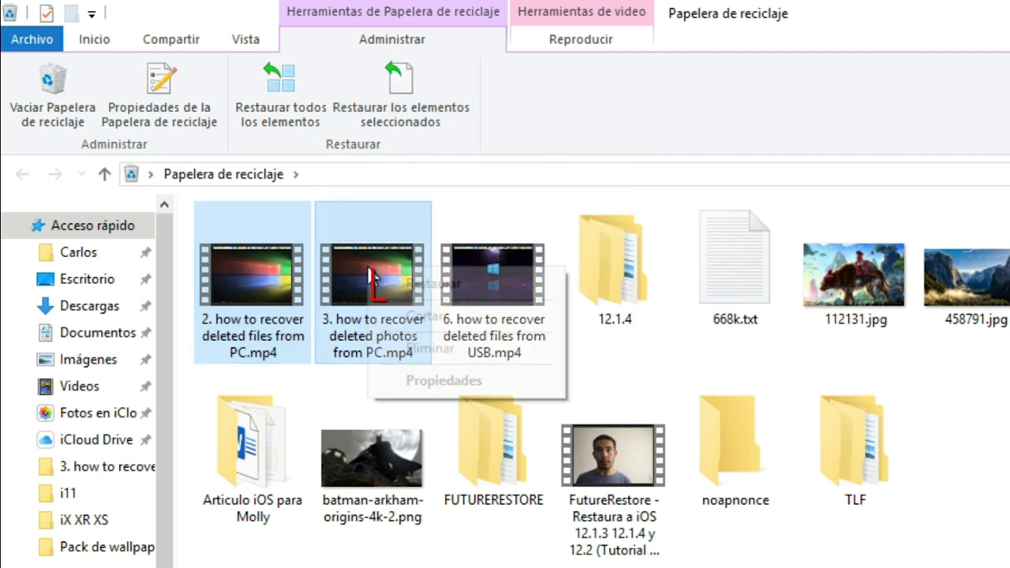
left_click(413, 284)
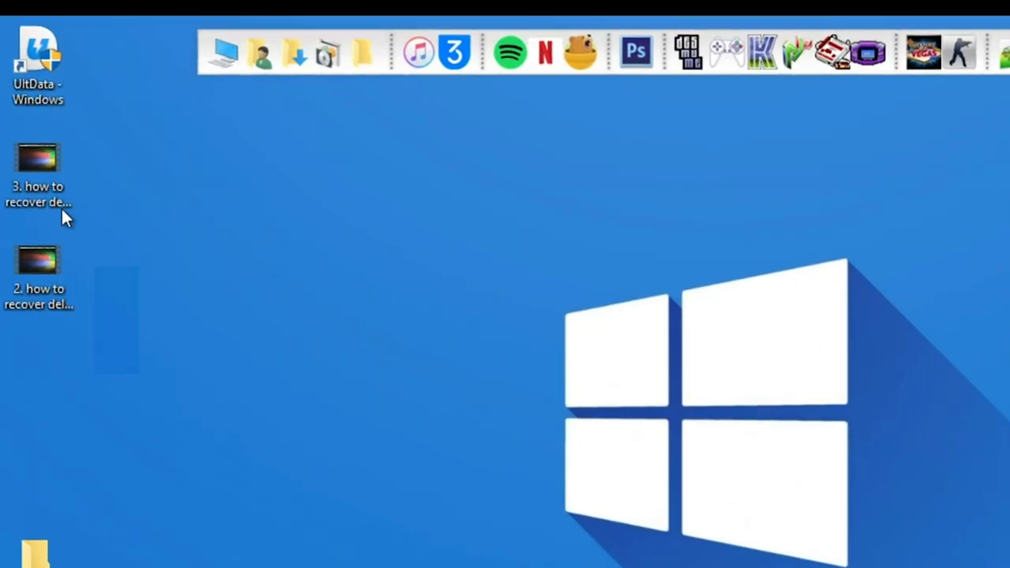
left_click_drag(79, 319, 5, 128)
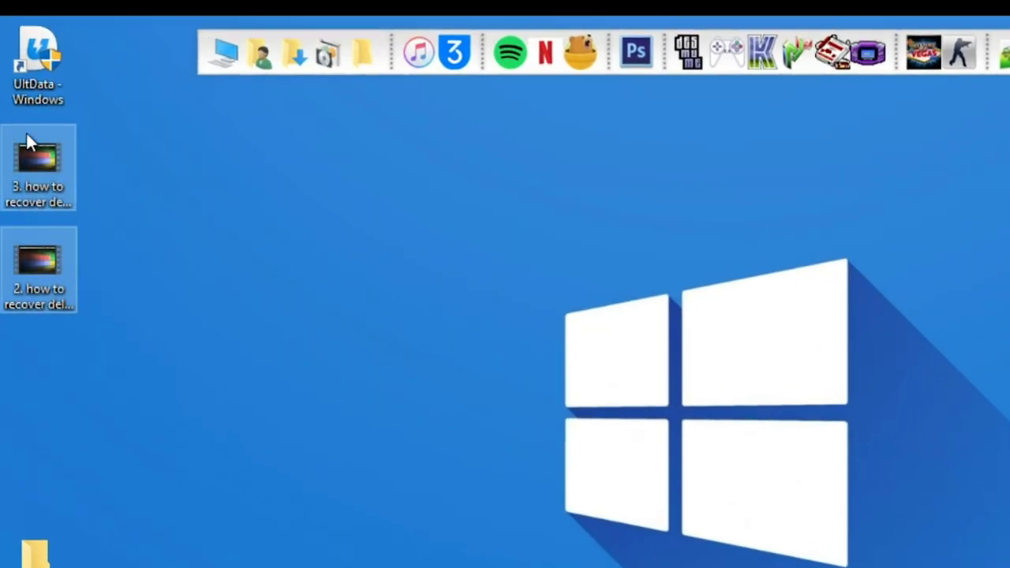
left_click(149, 207)
left_click(43, 166)
left_click(48, 299)
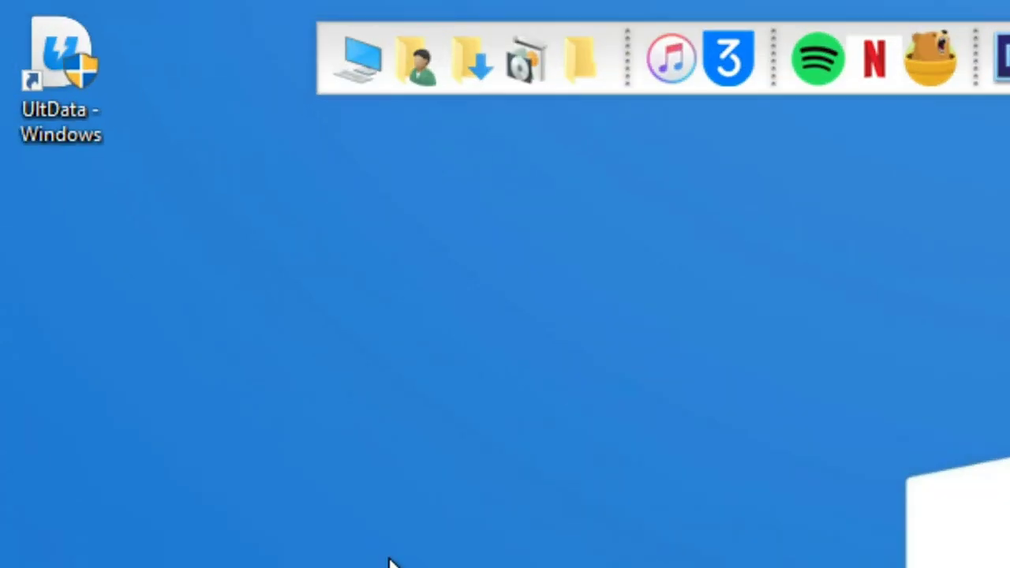
Run UltData - Windows as administrator and start analyzing the Papelera de reciclaje location.
left_click_drag(180, 34, 56, 255)
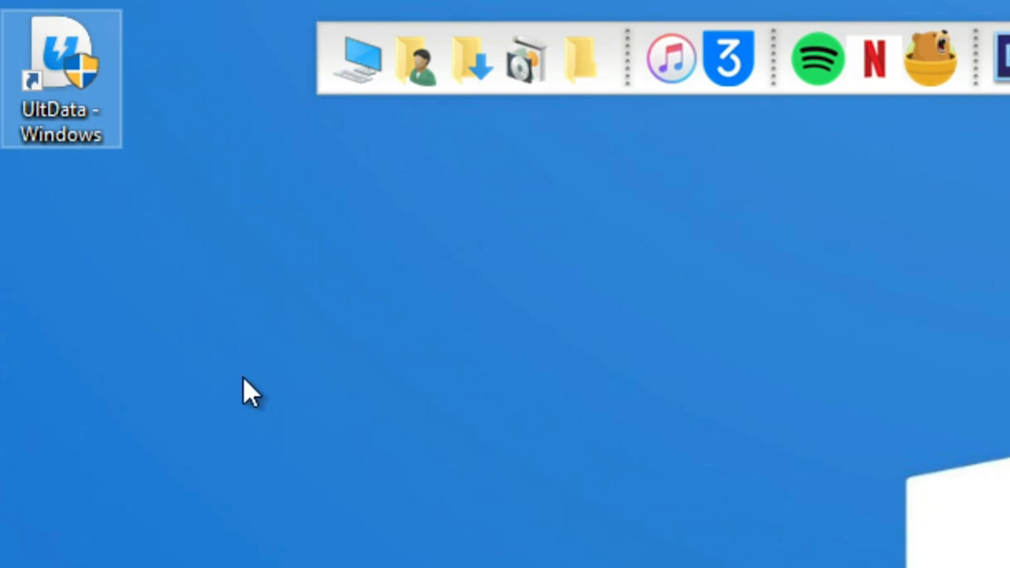
right_click(64, 98)
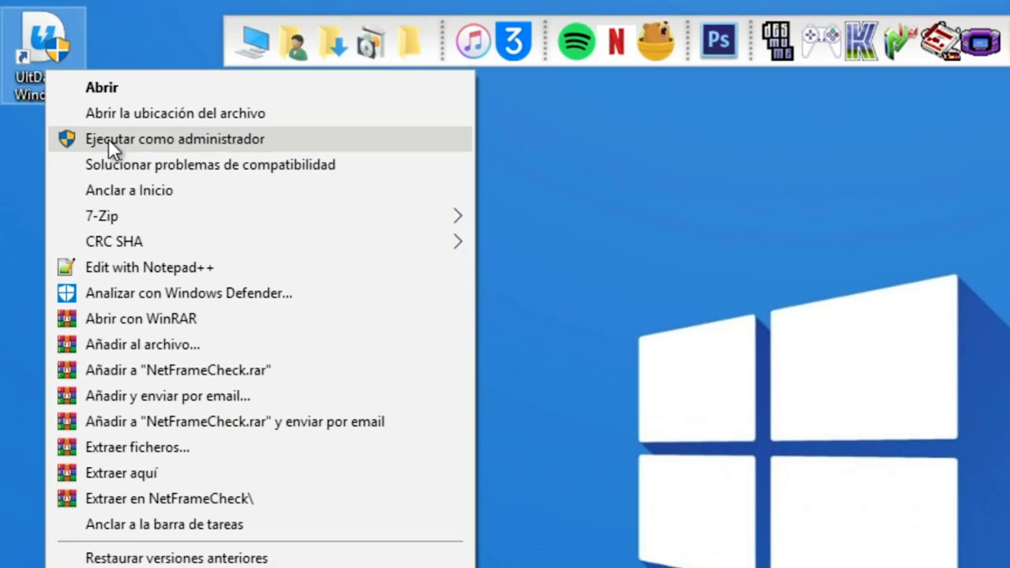
left_click(146, 198)
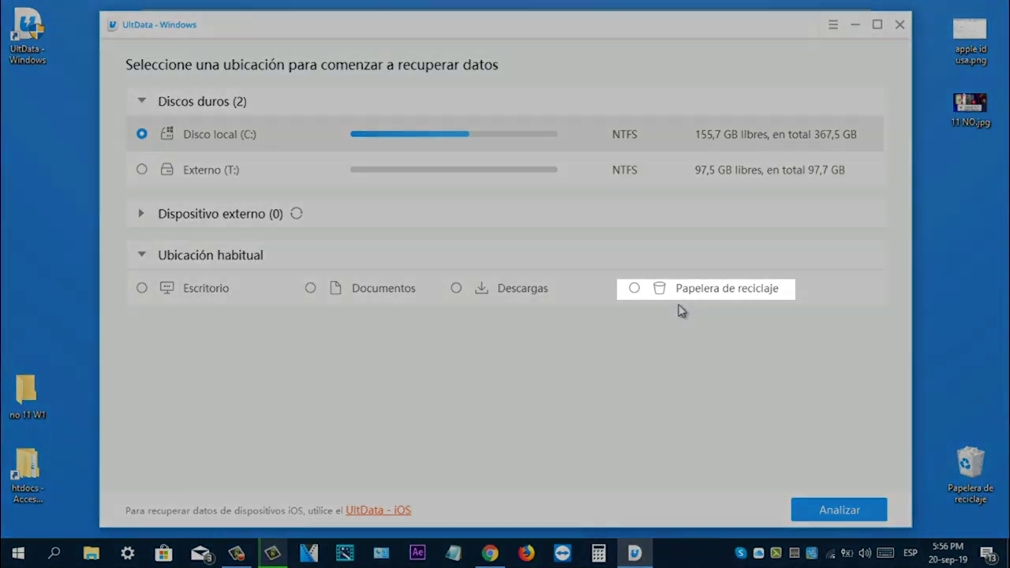
left_click(671, 289)
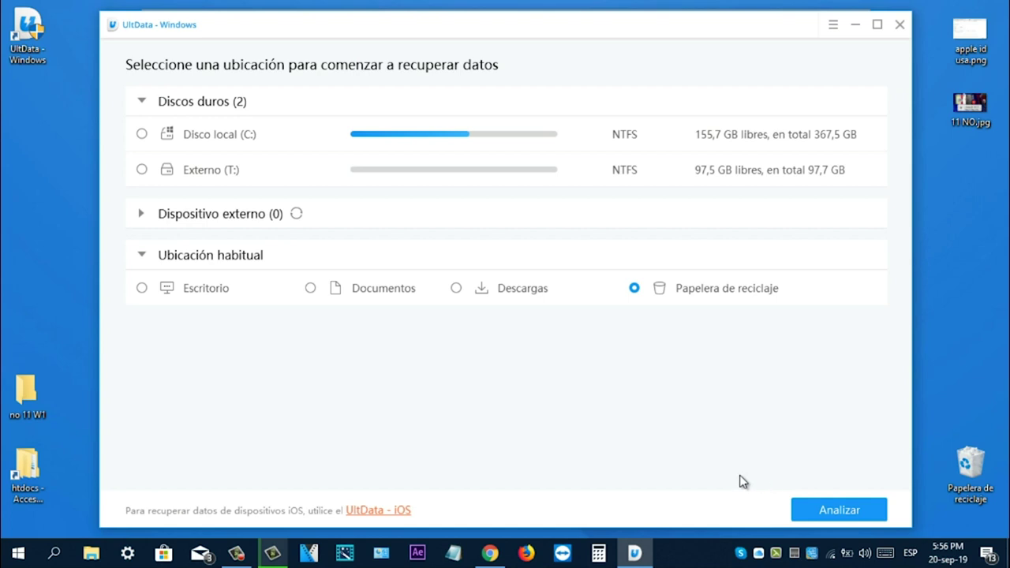
left_click(871, 518)
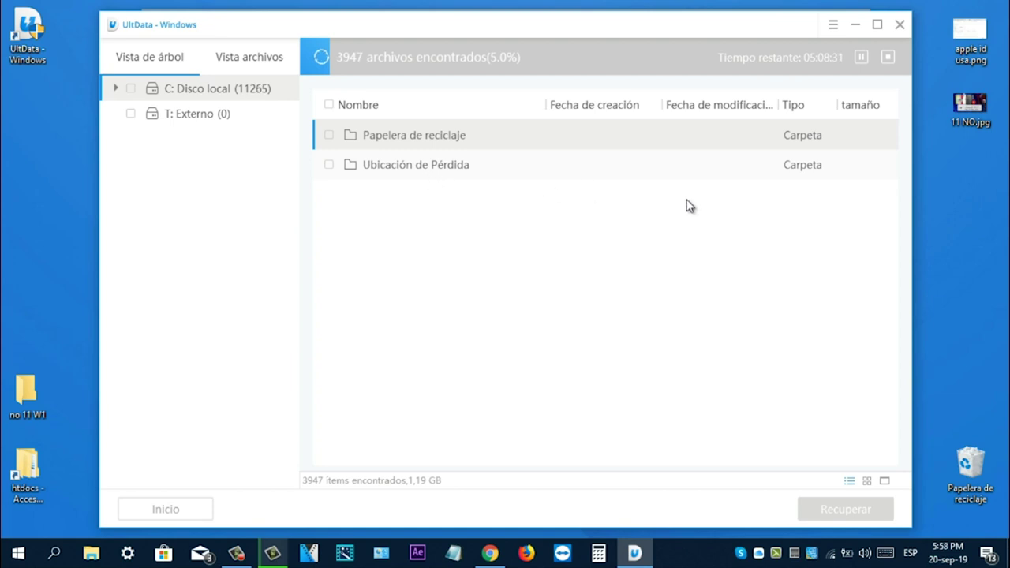
In the scan results, open the Papelera de reciclaje folder's user subfolder and mark the "how to recover" videos numbered 2, 3 and 6.
double_click(440, 144)
double_click(440, 146)
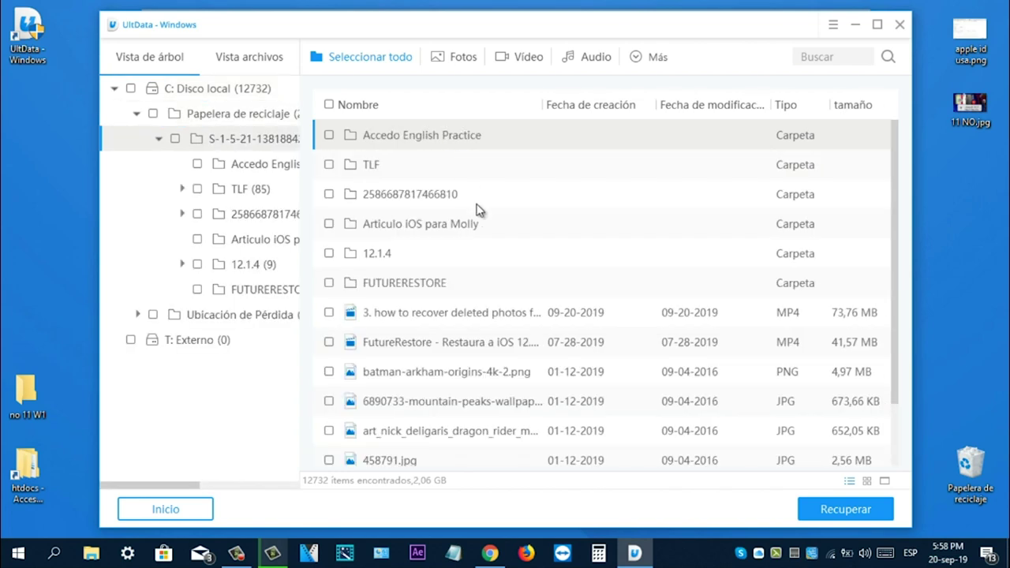
scroll(514, 222, "down", 2)
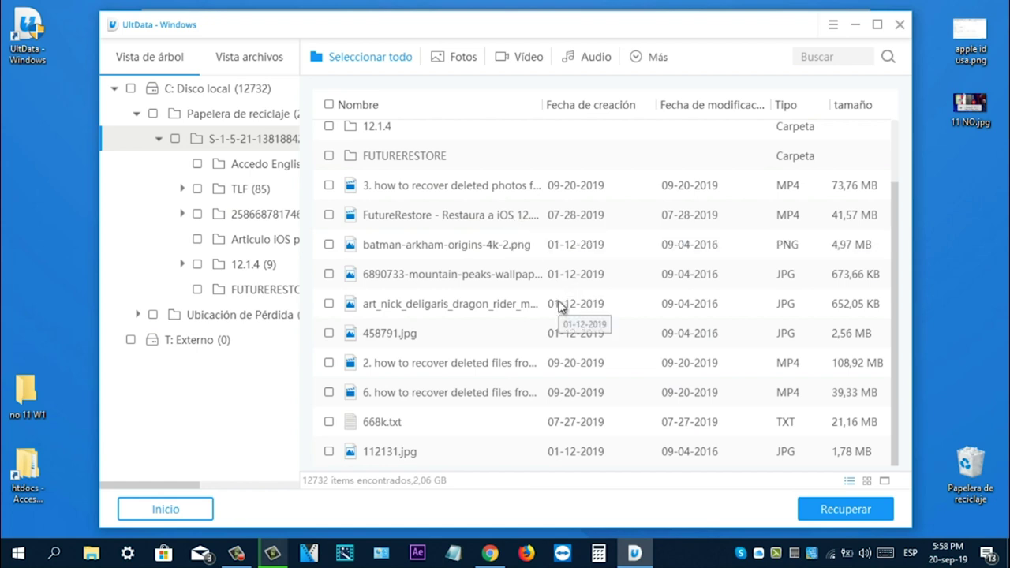
left_click(329, 392)
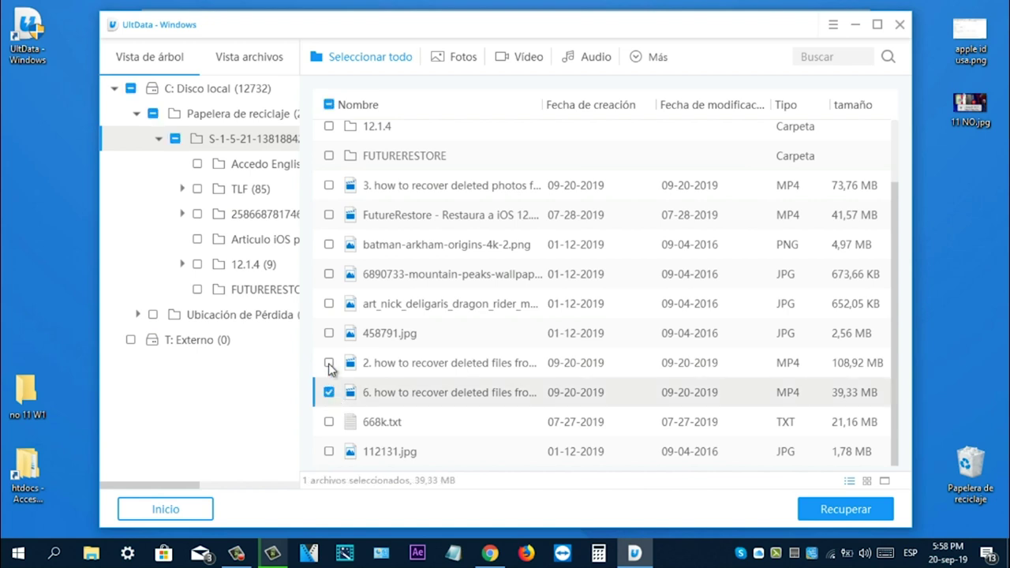
left_click(328, 364)
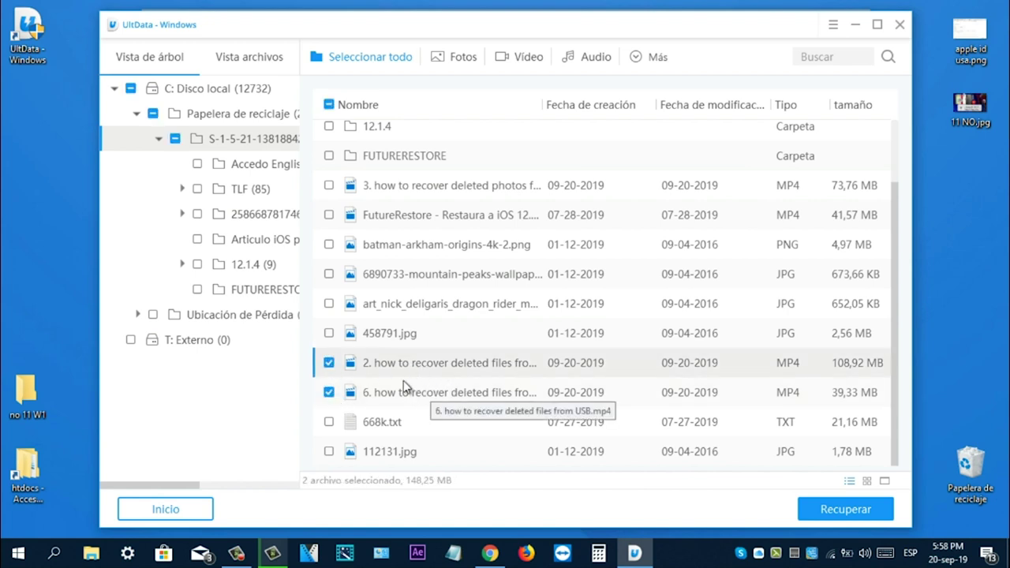
left_click(329, 186)
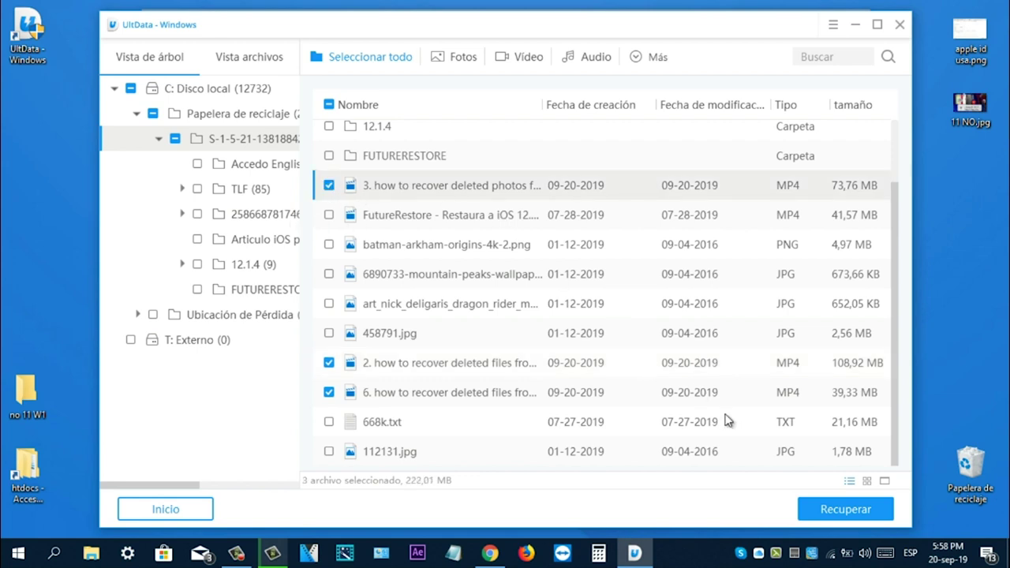
Recover the marked videos to Escritorio, accepting the same-partition warning, and close UltData without opening the recovered files.
left_click(865, 513)
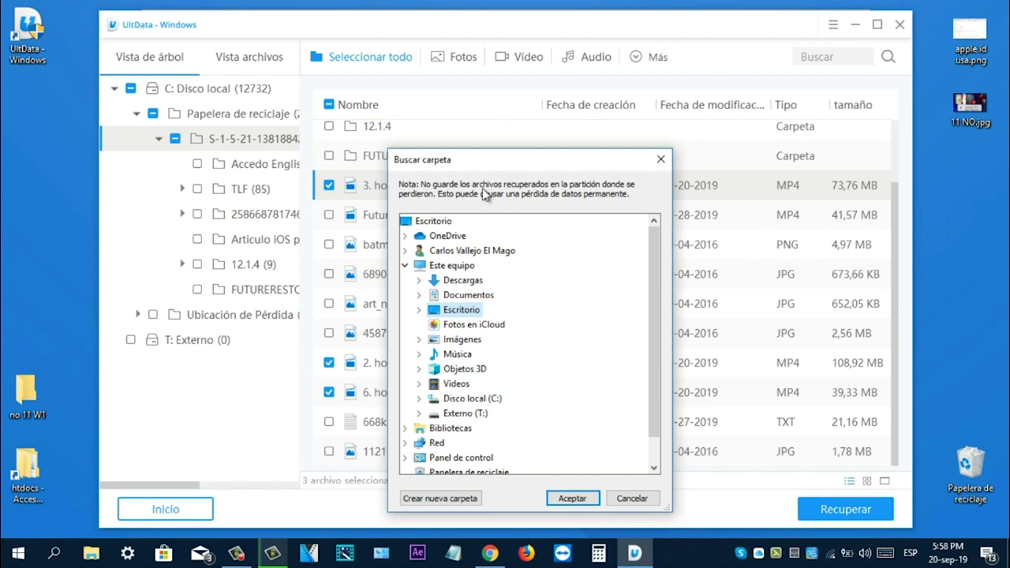
left_click(431, 224)
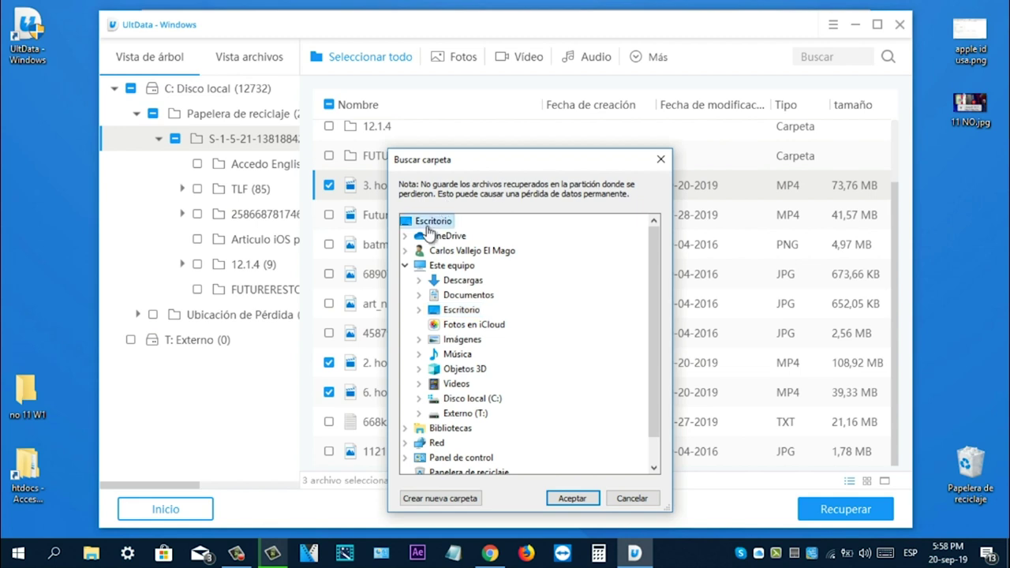
left_click(573, 499)
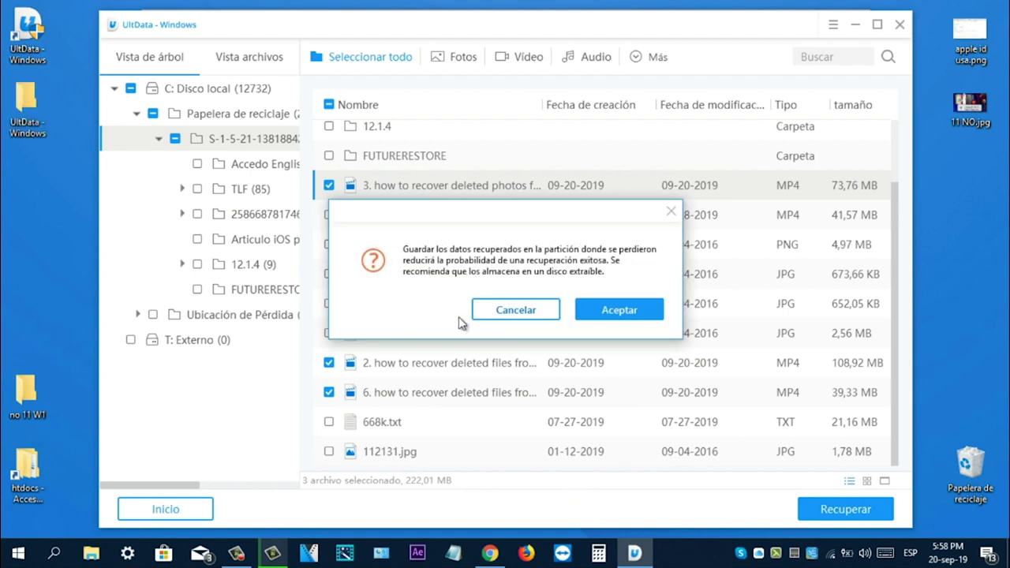
left_click(633, 301)
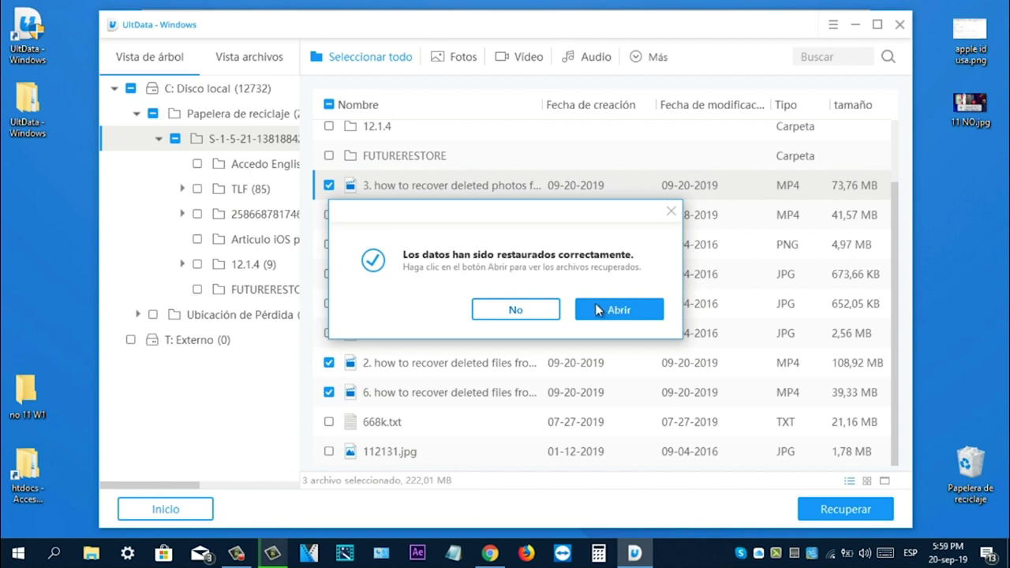
left_click(541, 314)
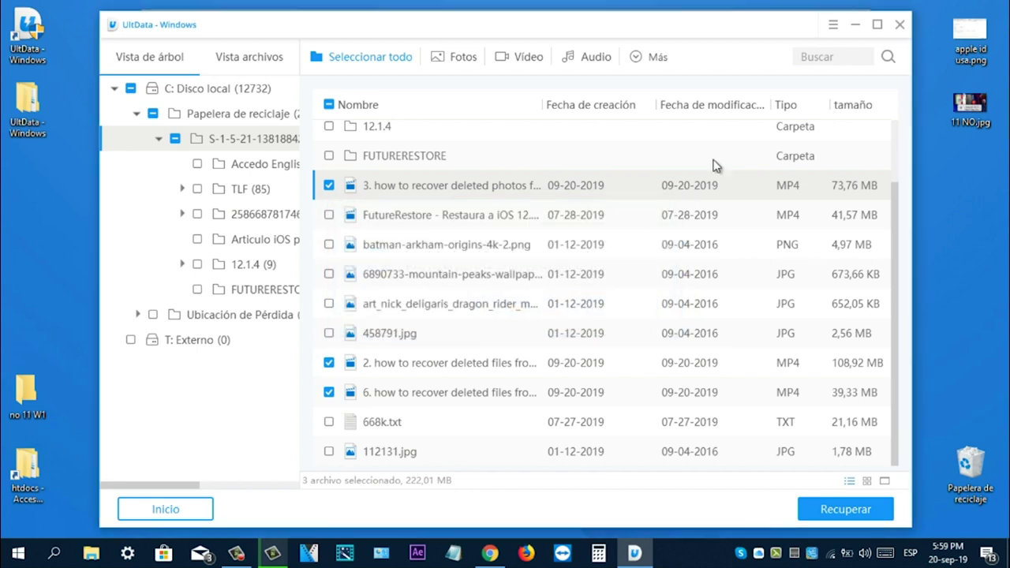
left_click(902, 26)
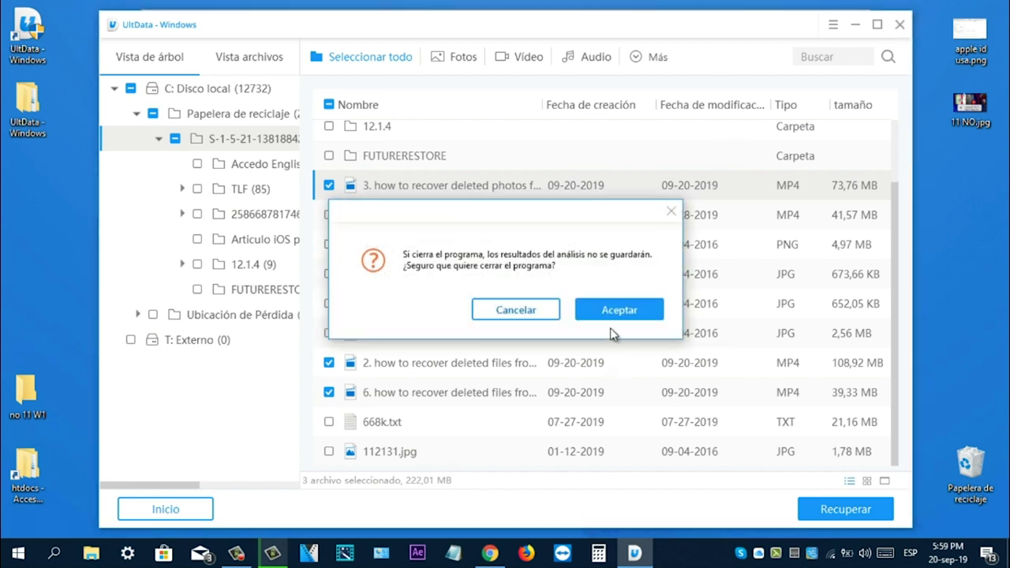
left_click(613, 307)
Open the UltData - Windows recovery folder on the desktop and go through 20190920_175845, C and $RECYCLE.BIN to examine the recovered videos.
left_click(24, 102)
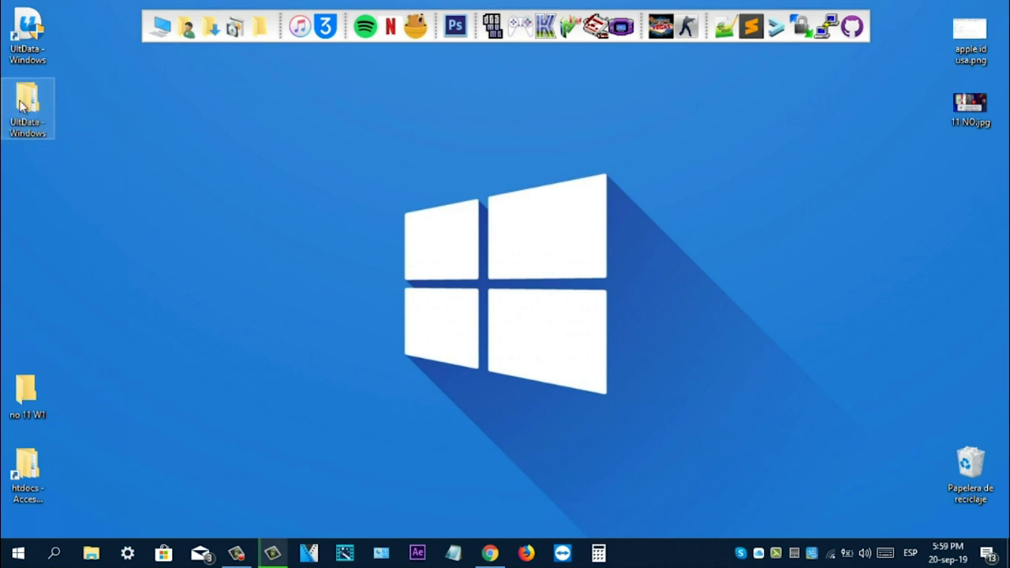
double_click(24, 102)
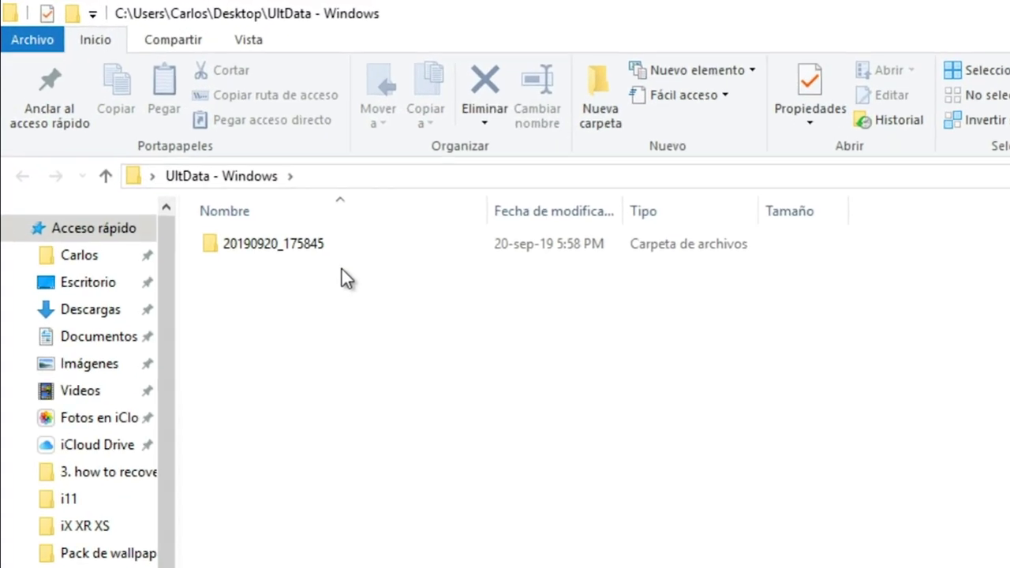
left_click(229, 189)
double_click(331, 269)
left_click(331, 268)
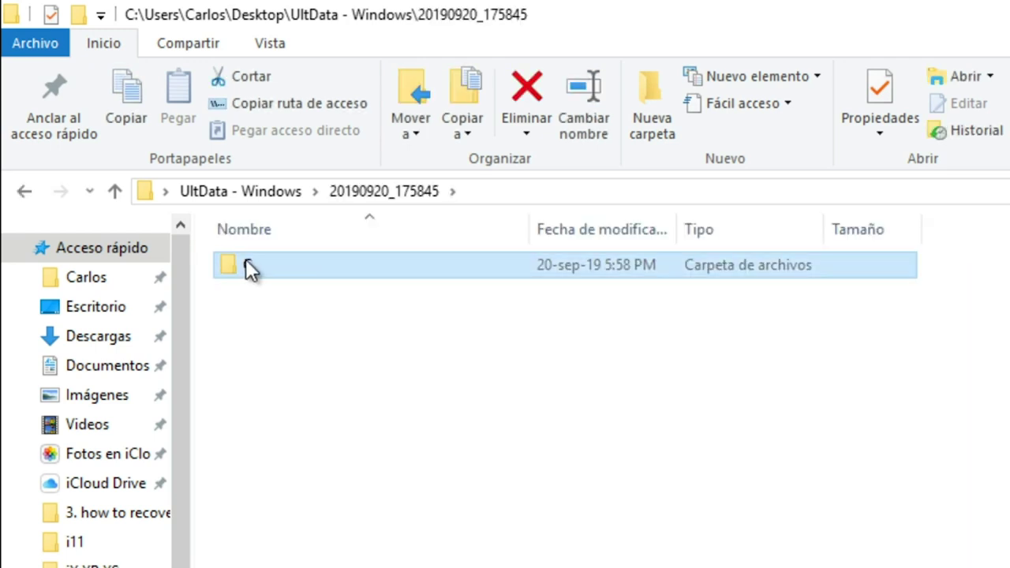
double_click(237, 260)
left_click(259, 263)
double_click(258, 264)
left_click(352, 263)
double_click(352, 265)
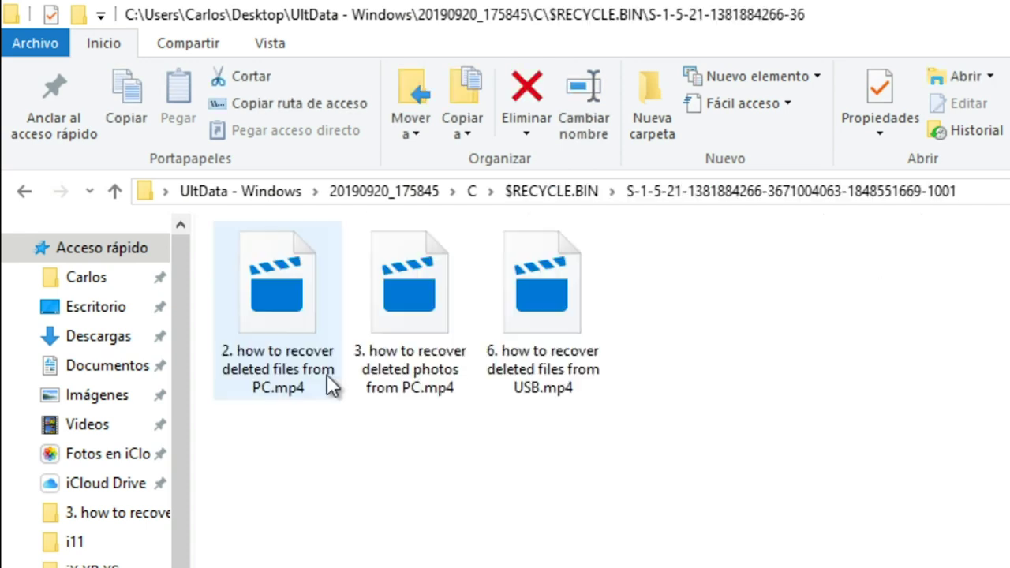
left_click_drag(261, 488, 516, 361)
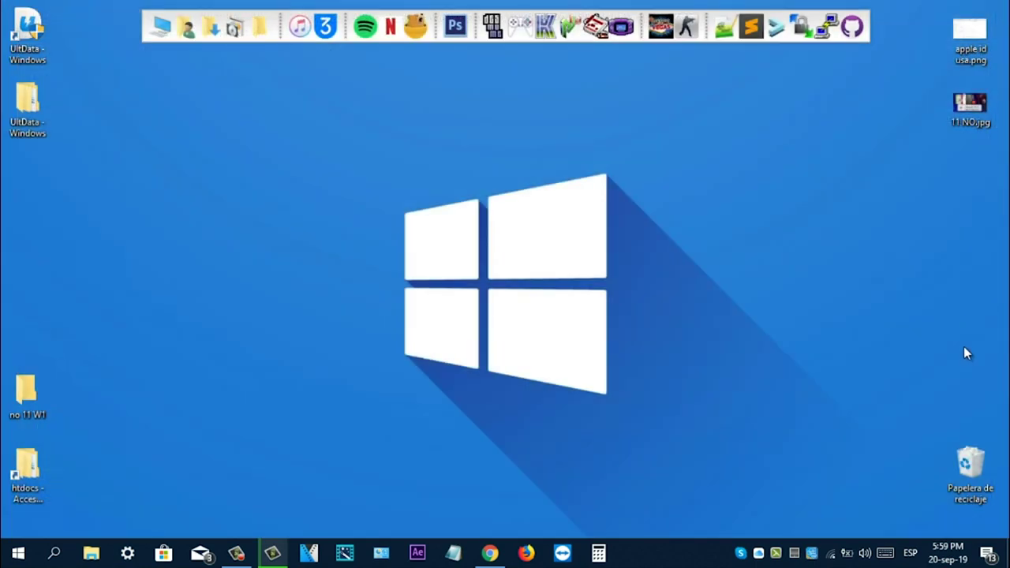
Check the Recycle Bin for the original copies of the three recovered videos and close its window.
double_click(971, 466)
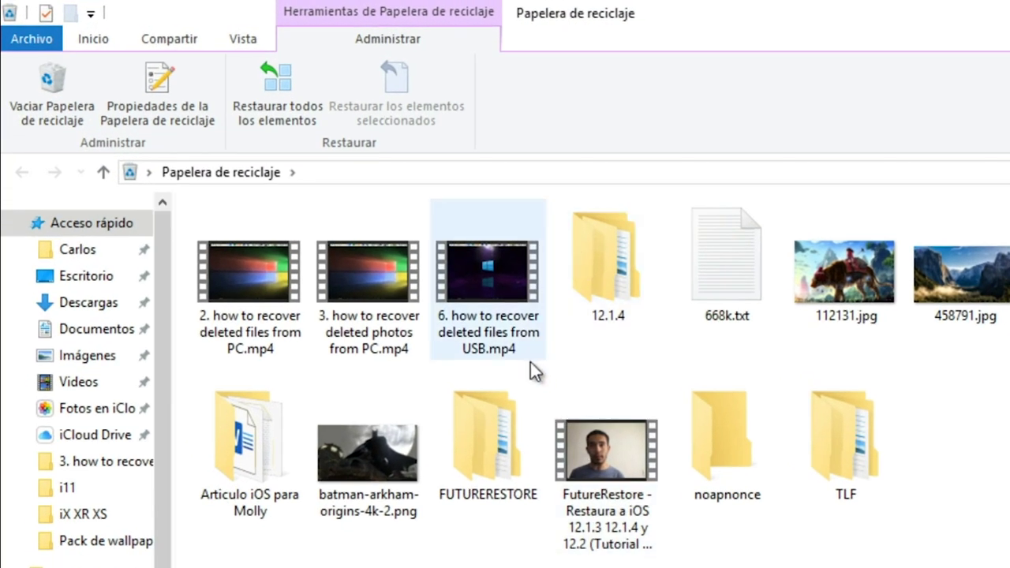
left_click_drag(531, 363, 302, 296)
left_click_drag(280, 283, 280, 283)
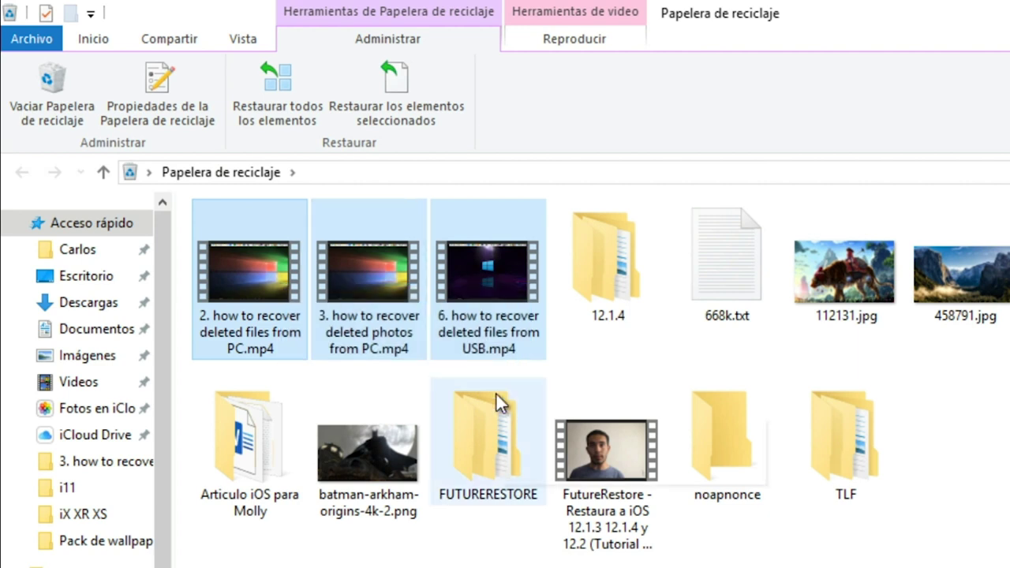
mouse_move(496, 392)
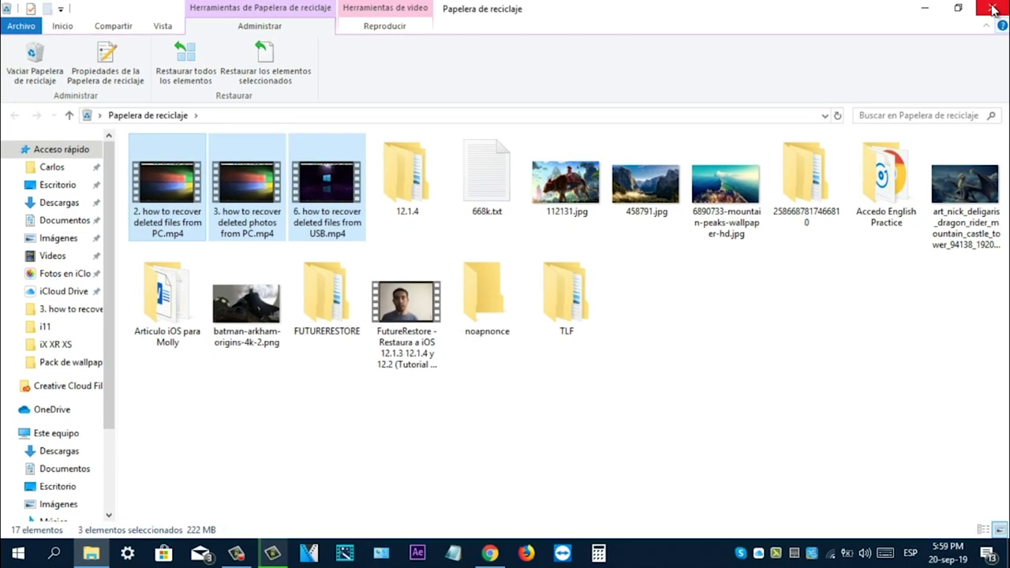
left_click(992, 8)
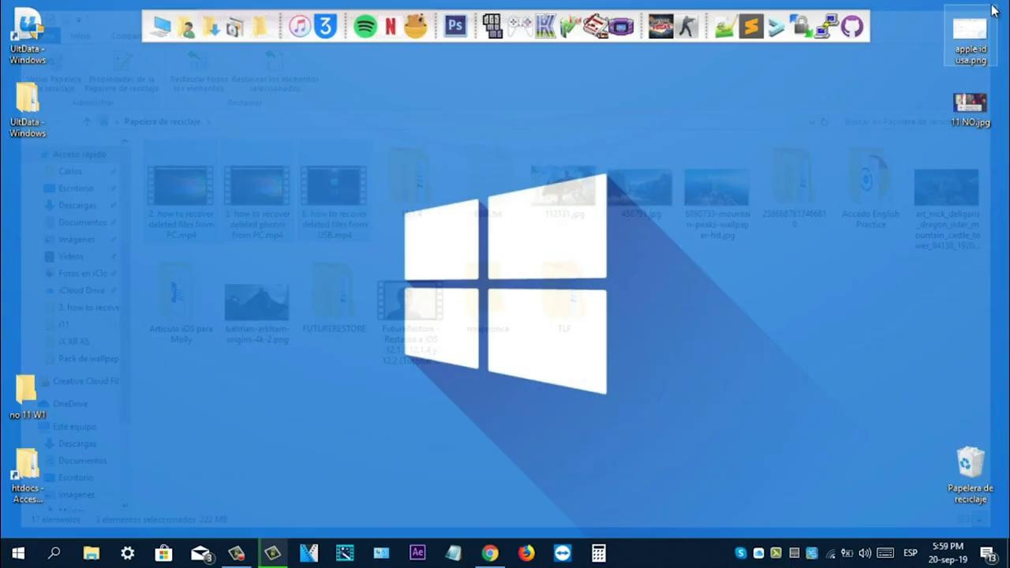